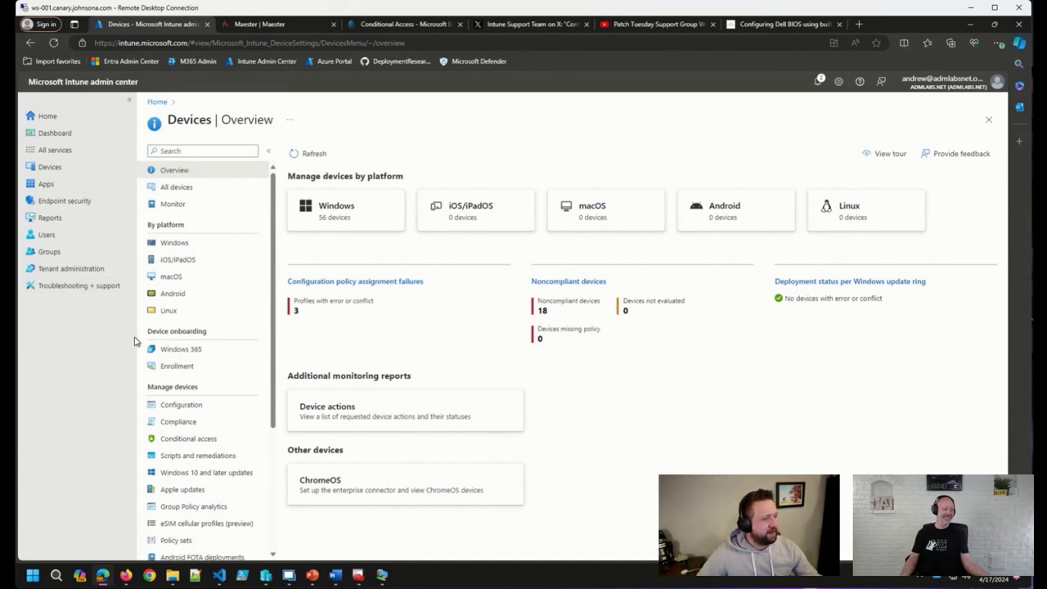
List Account protection policies, mark the Local user group membership rows, and begin a new profile
left_click(111, 208)
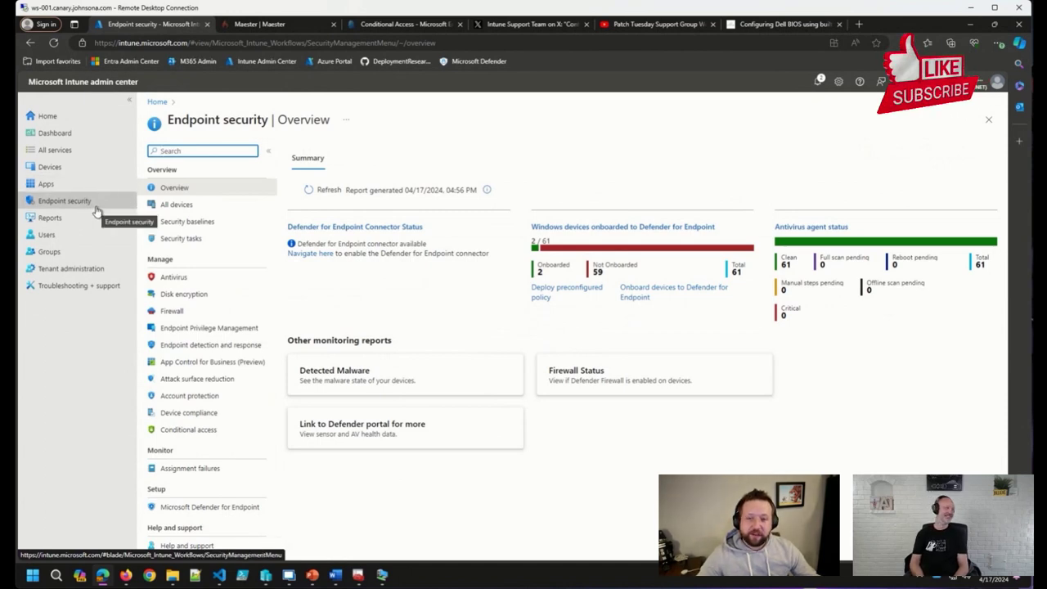
left_click(213, 395)
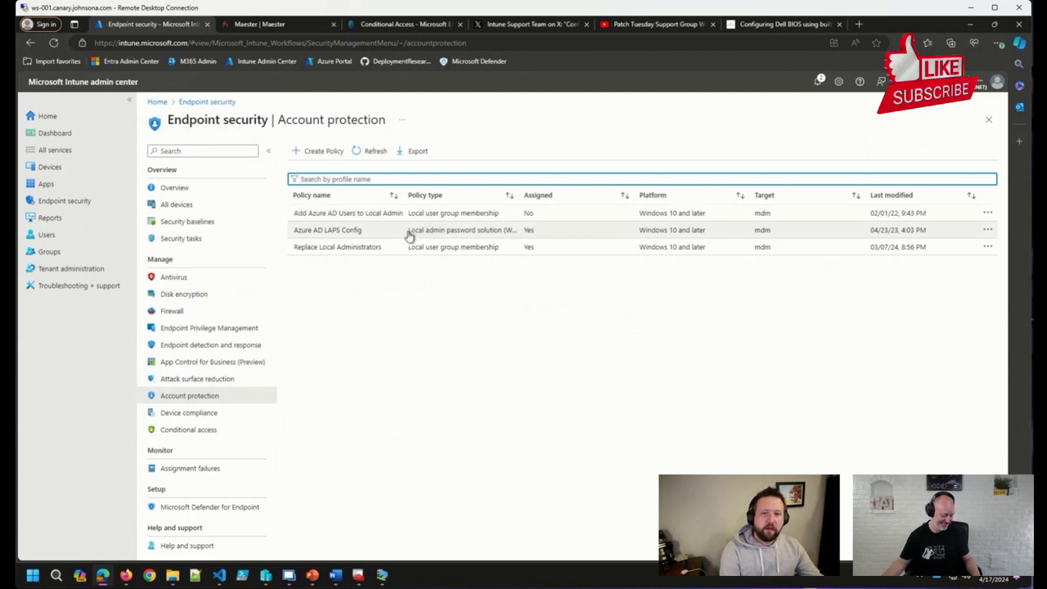
left_click_drag(403, 204, 508, 220)
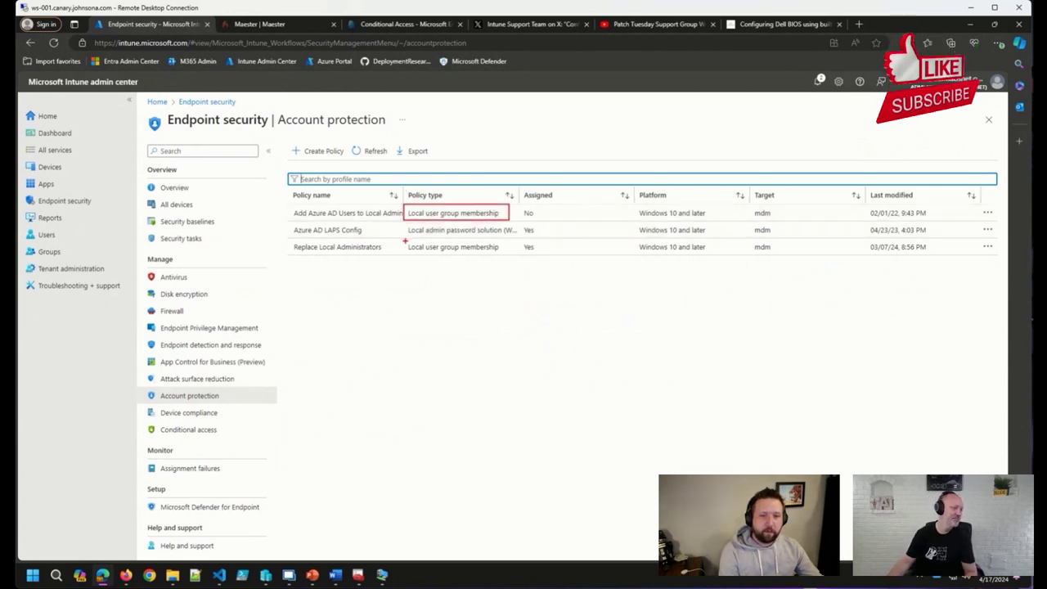
left_click_drag(404, 238, 511, 259)
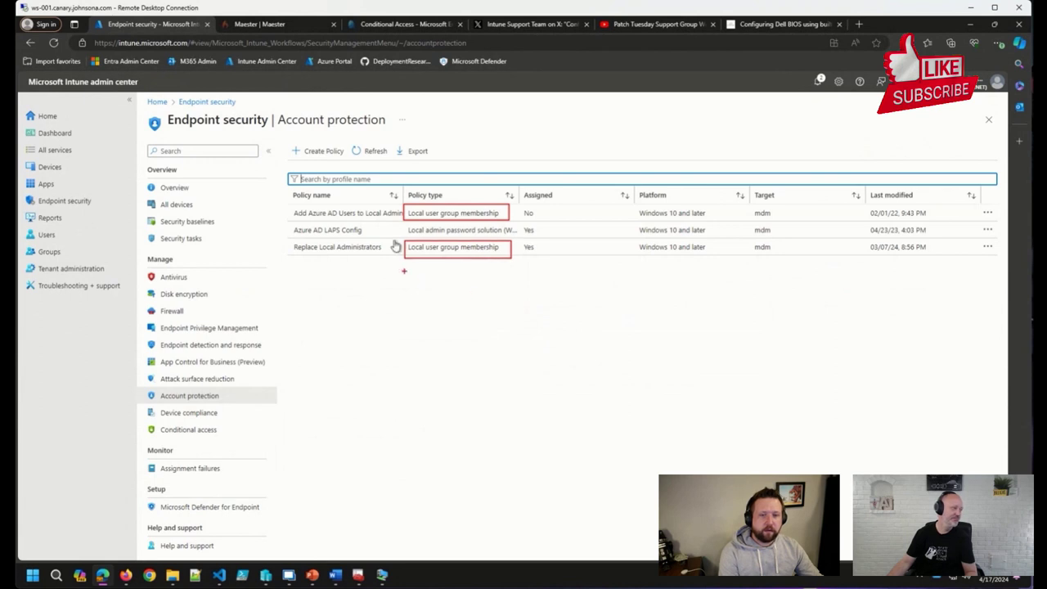
key("Escape")
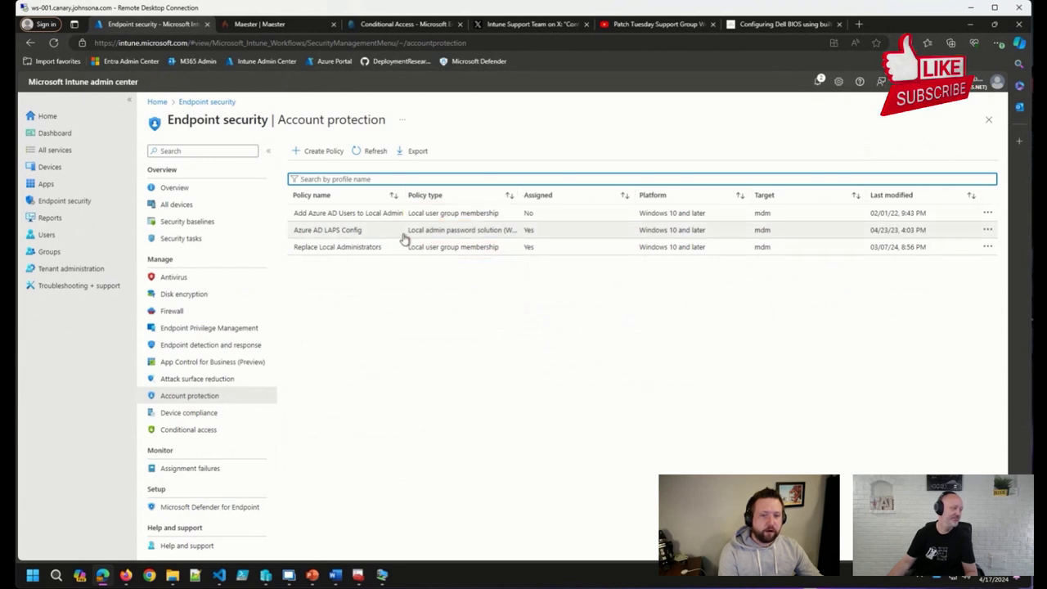
left_click(318, 152)
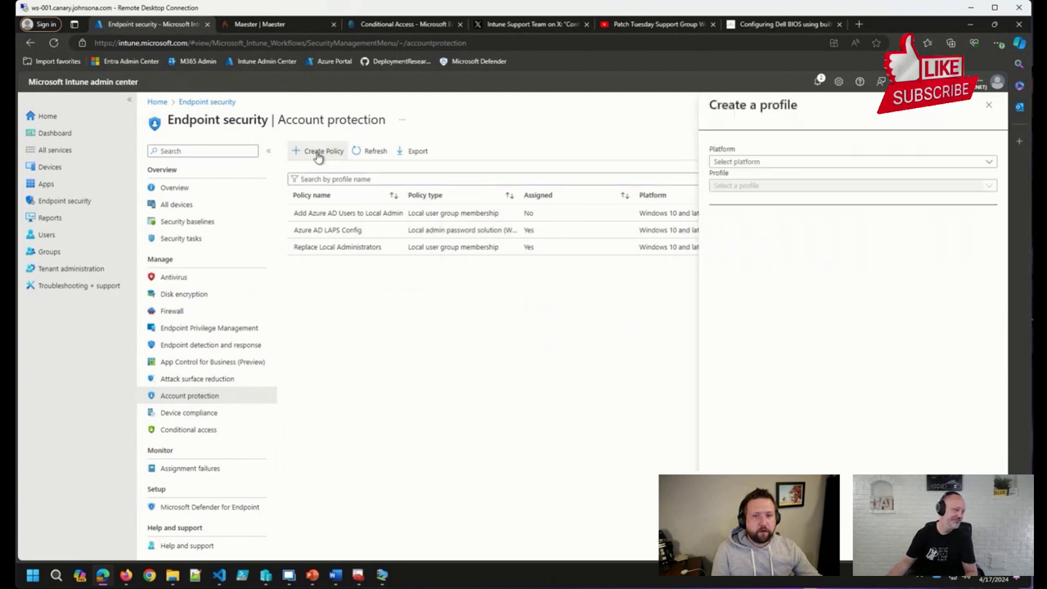
Choose Windows 10 and later as the platform and review the available profile types
left_click(804, 163)
left_click(797, 179)
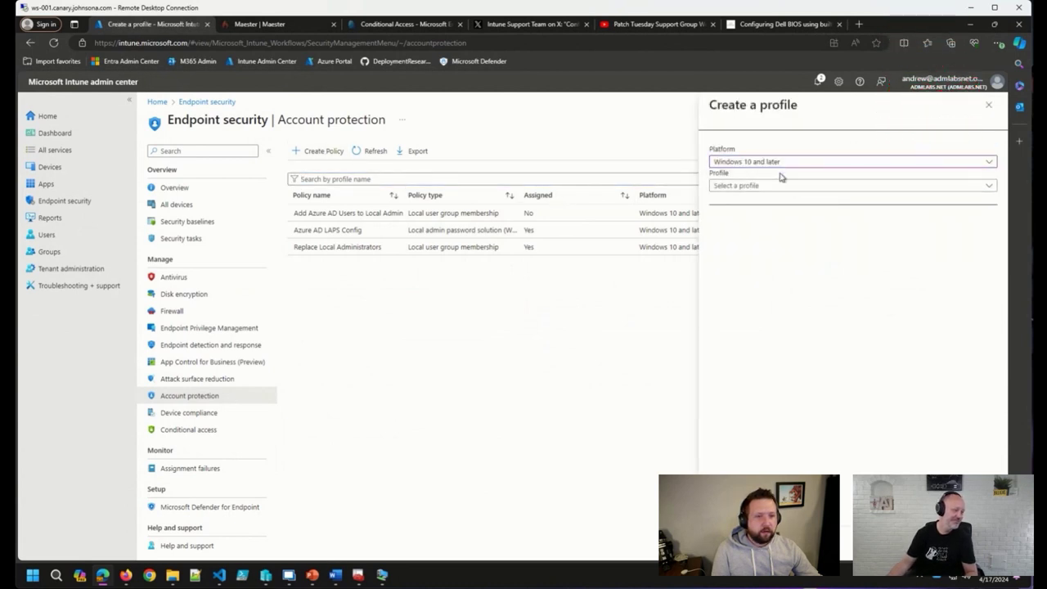
left_click(771, 186)
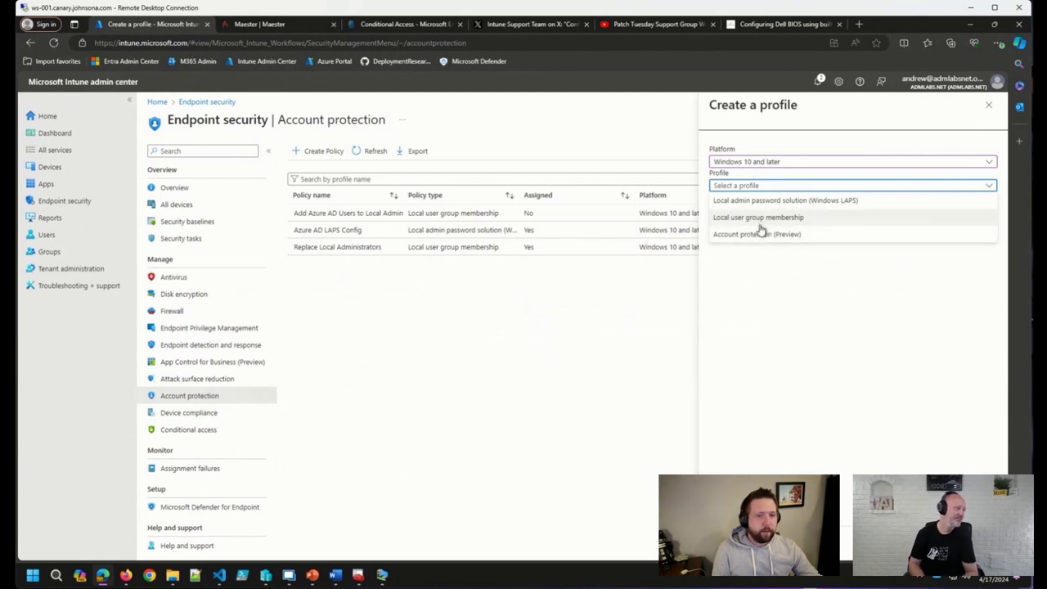
left_click(762, 290)
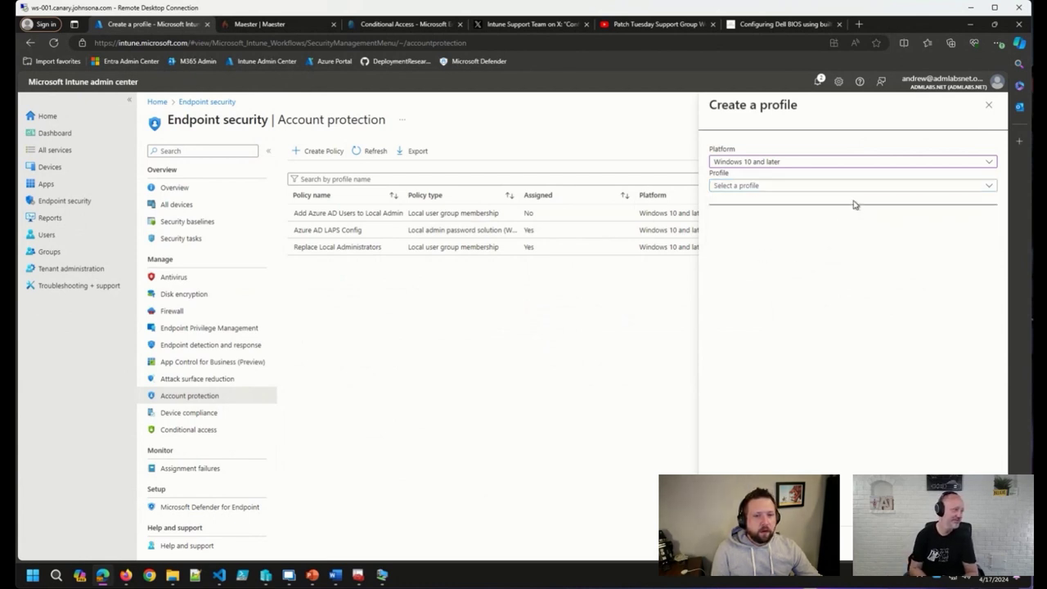
Discard the unsaved profile and open the Add Azure AD Users to Local Administrators policy
left_click(987, 105)
left_click(563, 99)
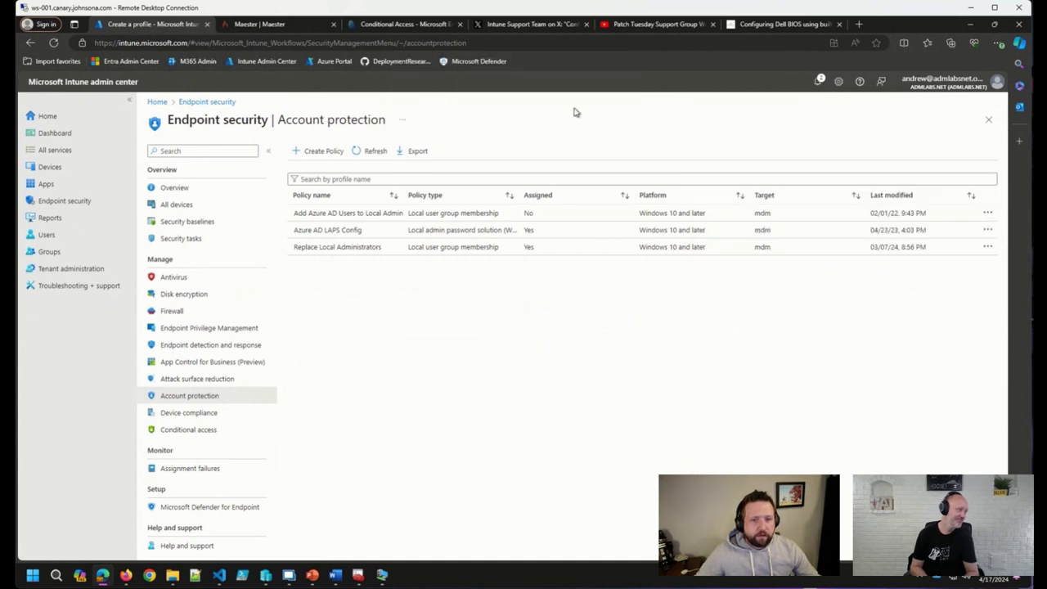
left_click(491, 216)
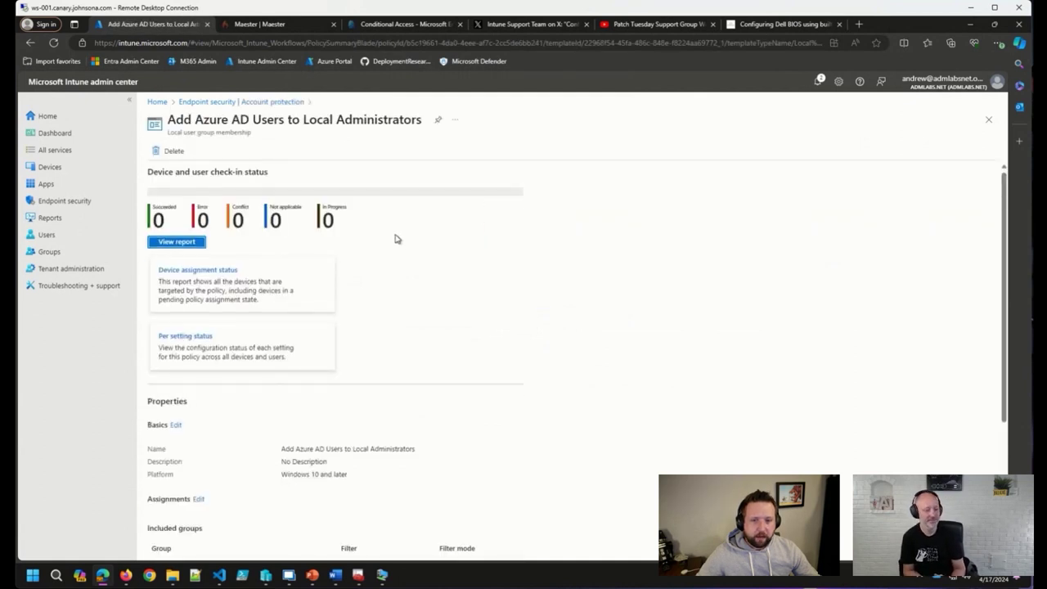
Edit the policy's Configuration settings and review the available local groups
scroll(393, 238, "down", 5)
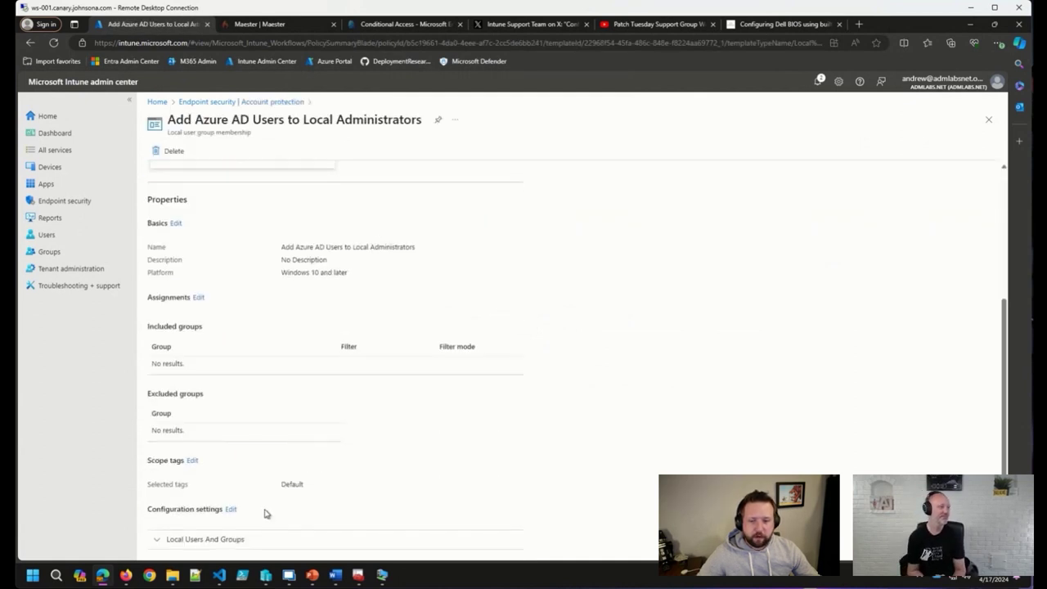
left_click(230, 509)
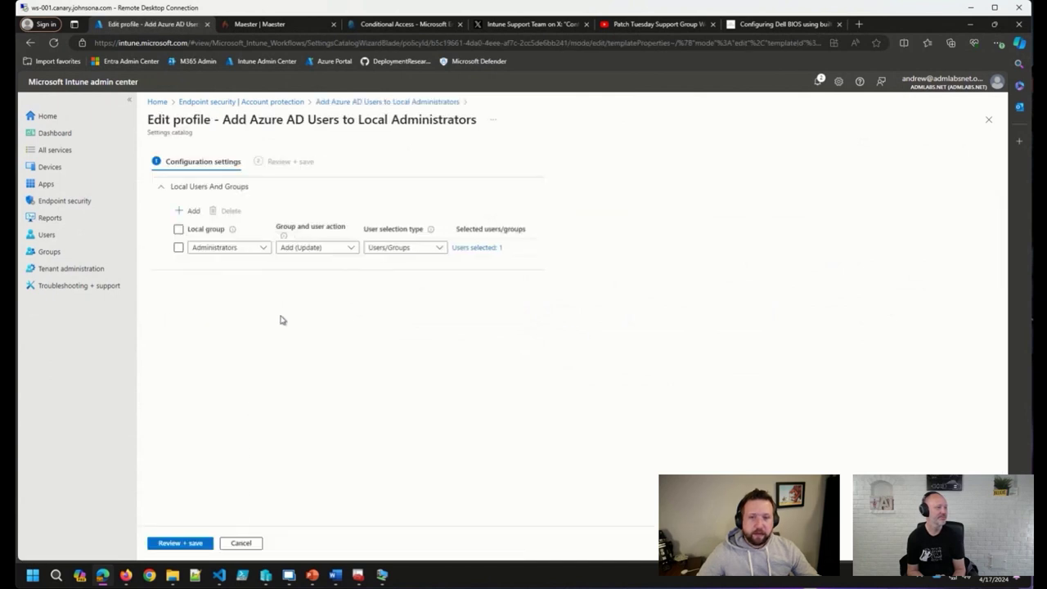
left_click(263, 249)
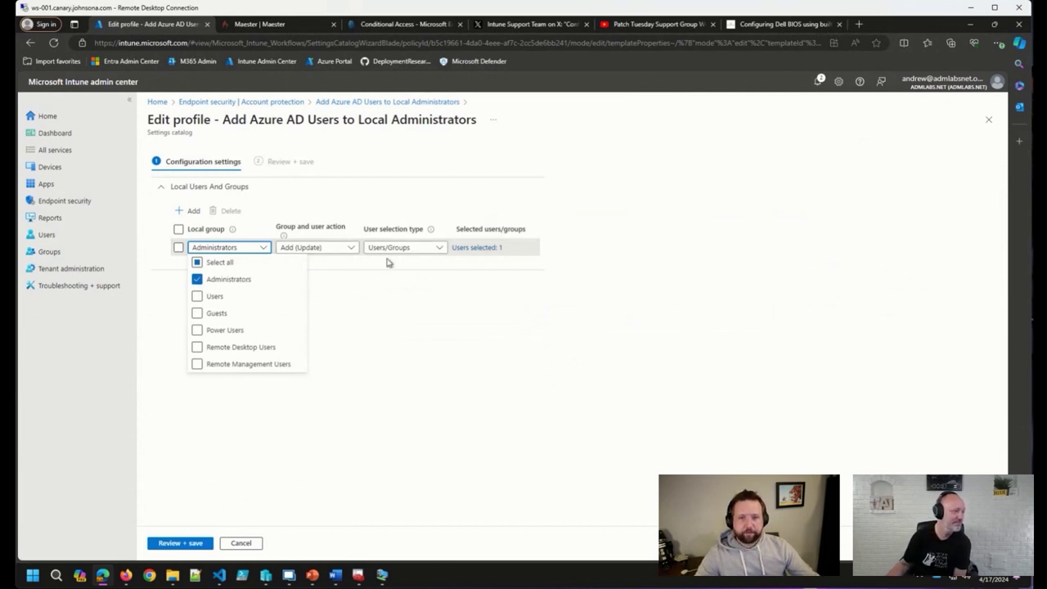
left_click(350, 250)
Keep Add (Update) and Users/Groups selection type, then view the selected users and groups
left_click(351, 252)
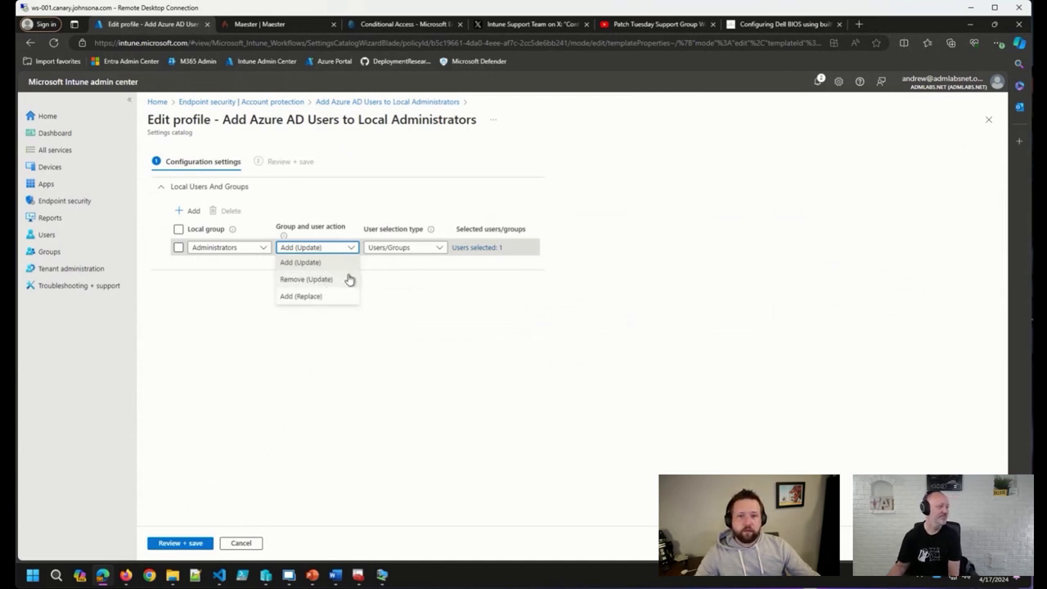
left_click(433, 306)
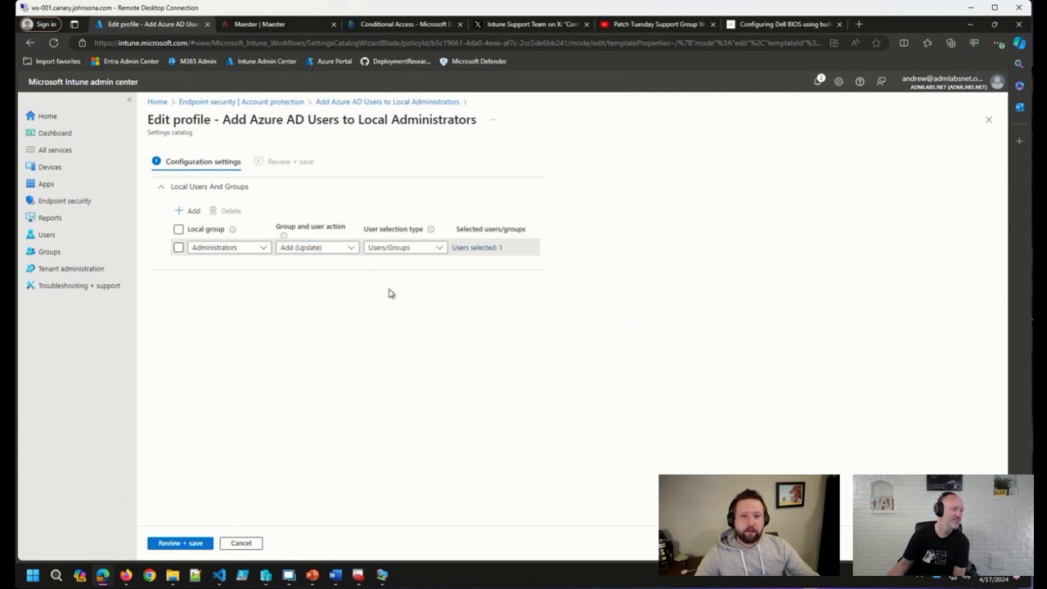
left_click(399, 249)
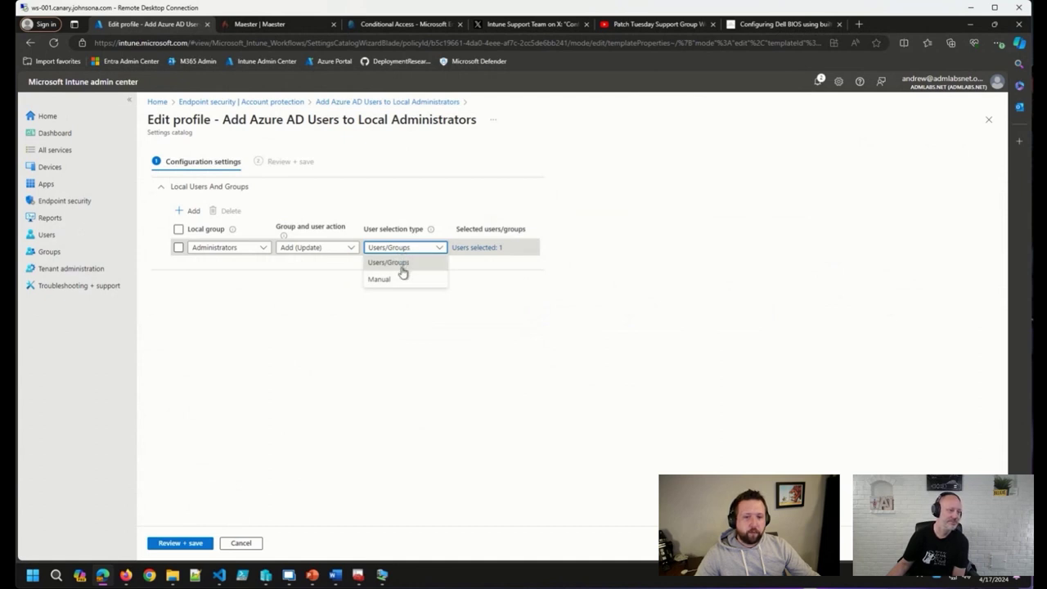
left_click(409, 263)
left_click(479, 247)
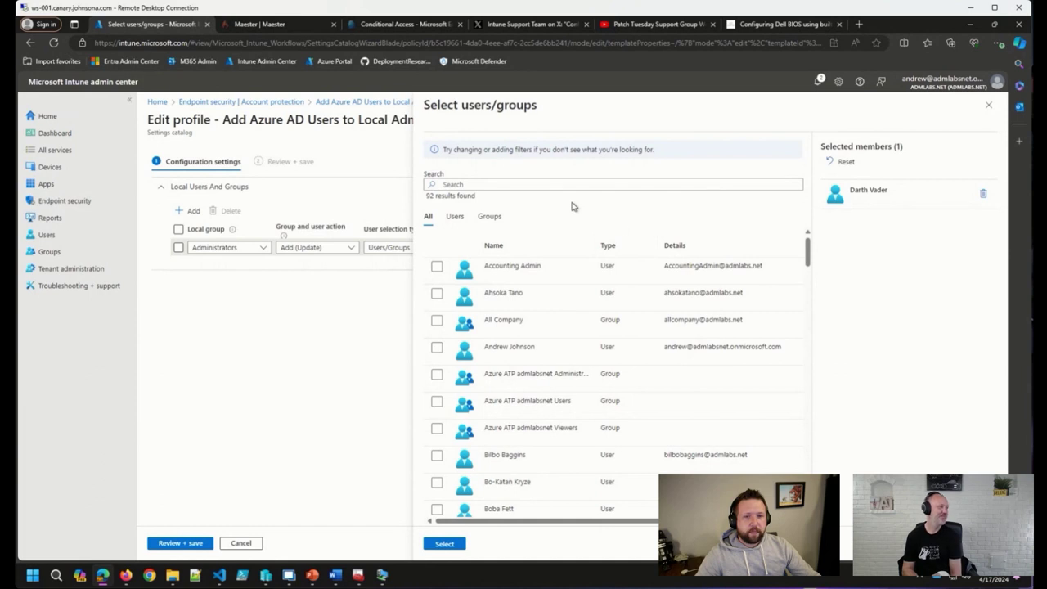
scroll(436, 351, "down", 3)
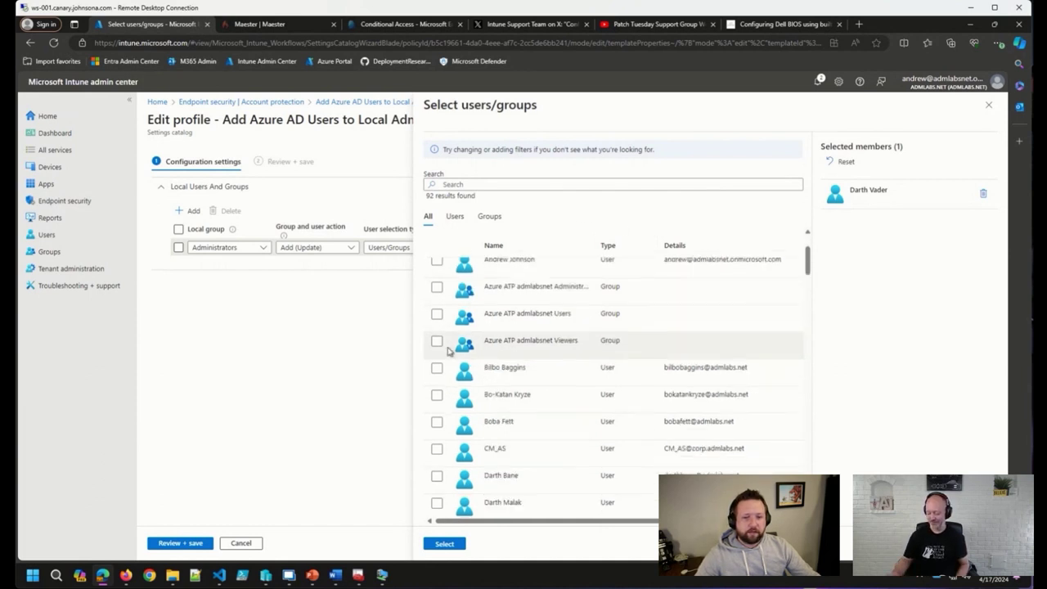
scroll(436, 363, "down", 1)
left_click(438, 336)
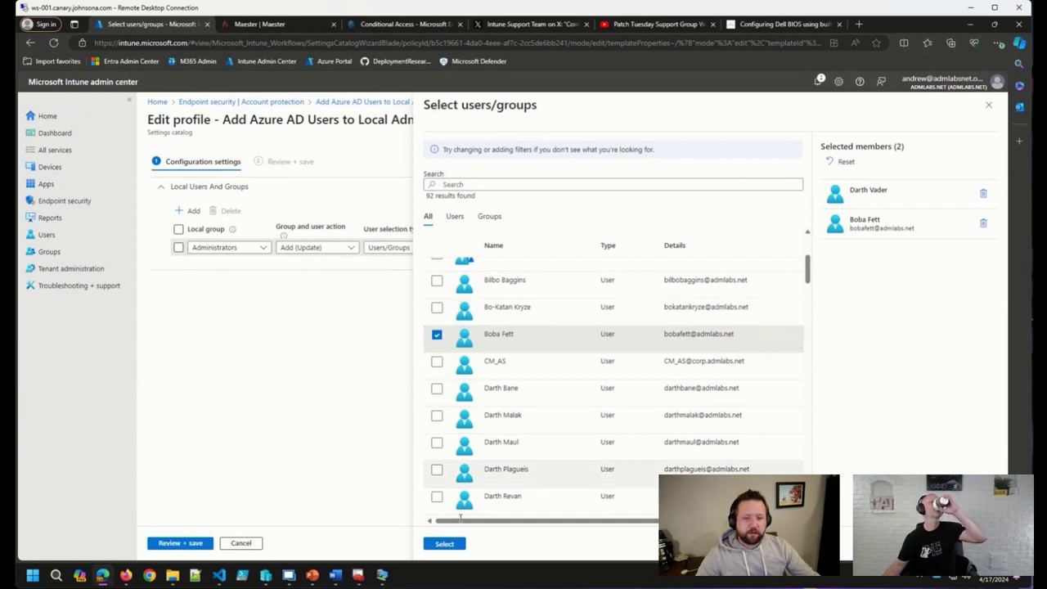
left_click(488, 218)
scroll(483, 294, "down", 5)
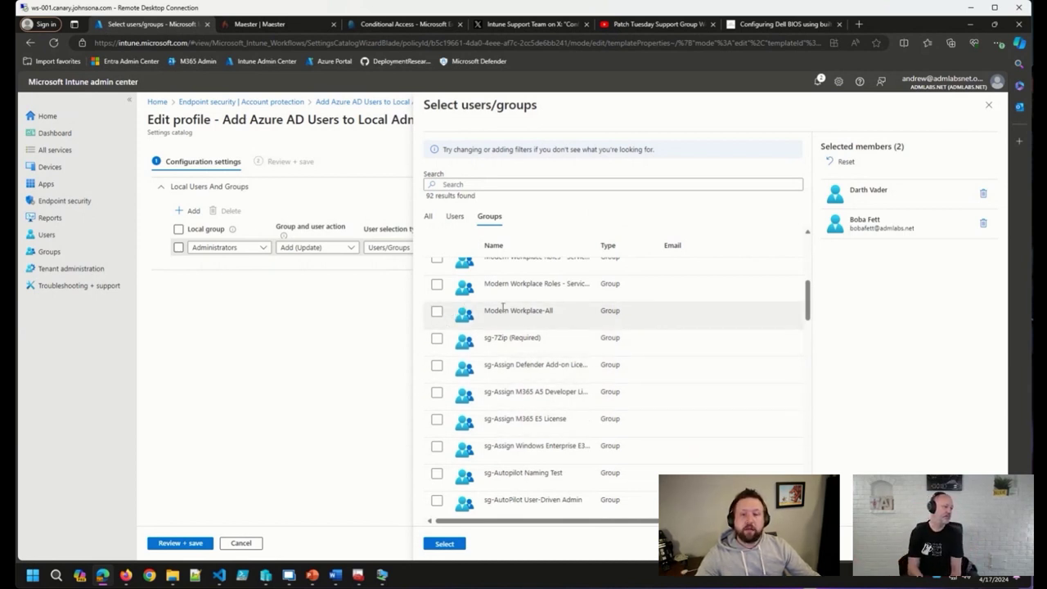
Switch the Administrators entry's user selection type to Manual and bring up Add user(s)
left_click(989, 104)
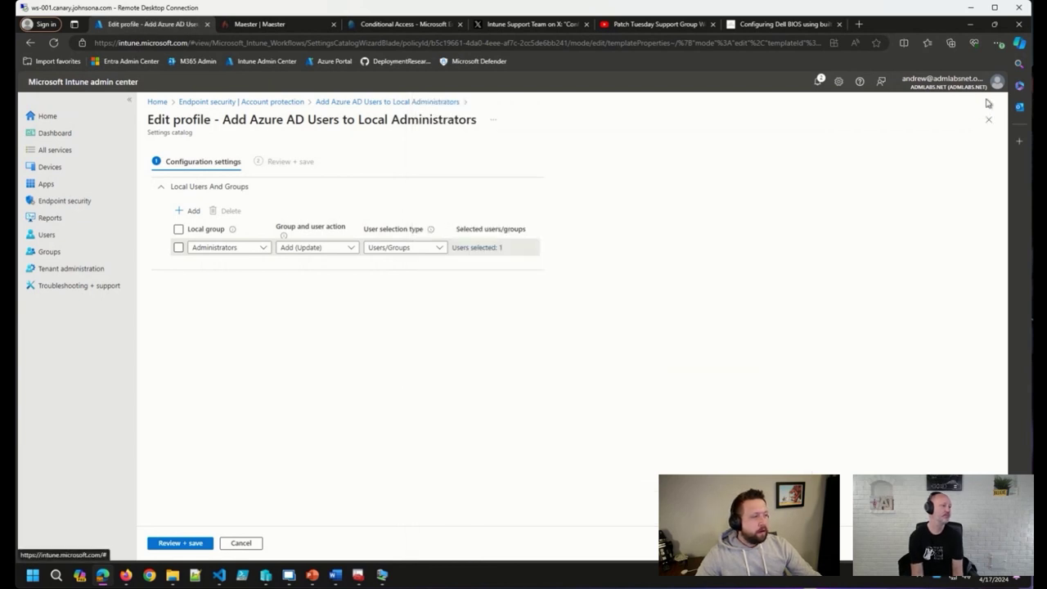
left_click(431, 248)
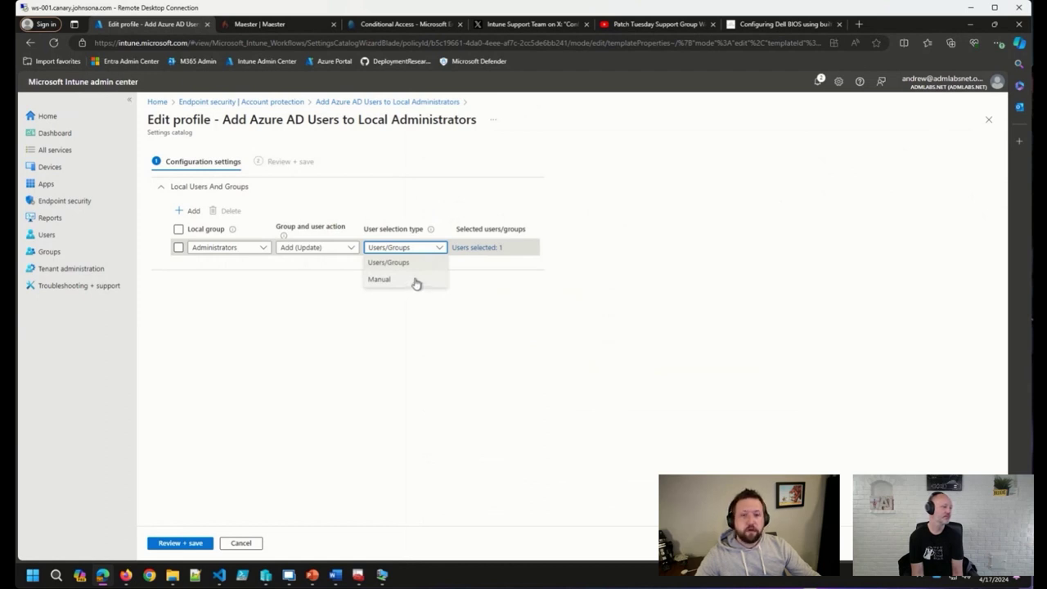
left_click(415, 283)
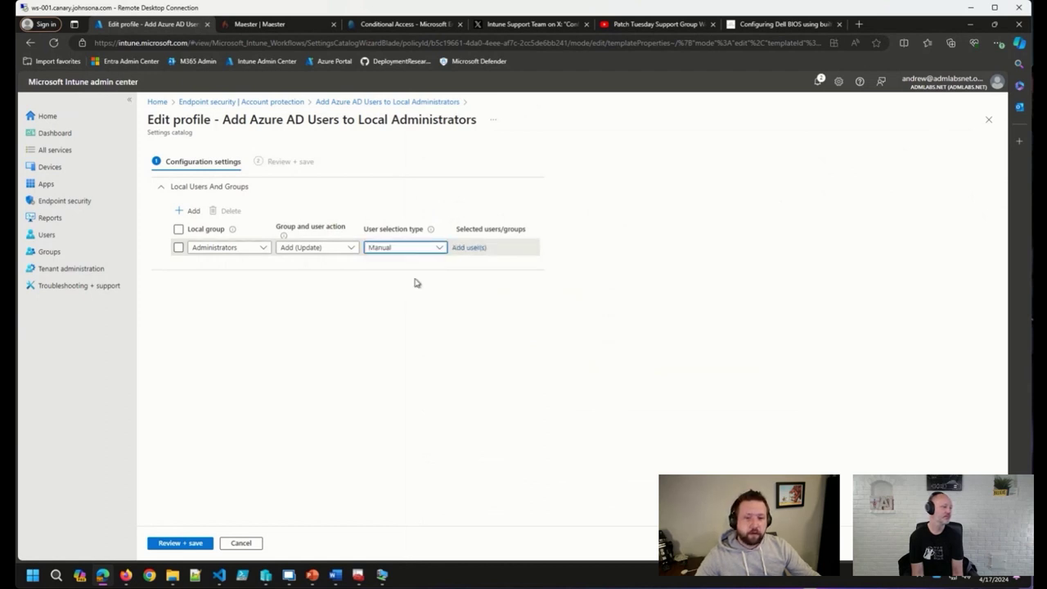
left_click(471, 247)
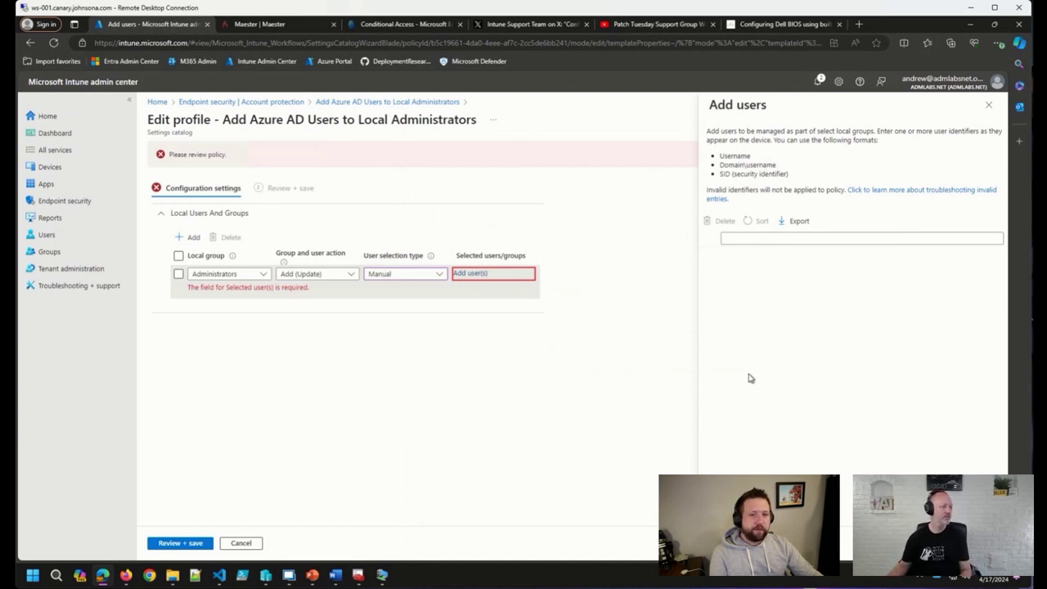
Close Add users, cancel the profile edit, and confirm discarding the unsaved Manual-selection changes
left_click(988, 105)
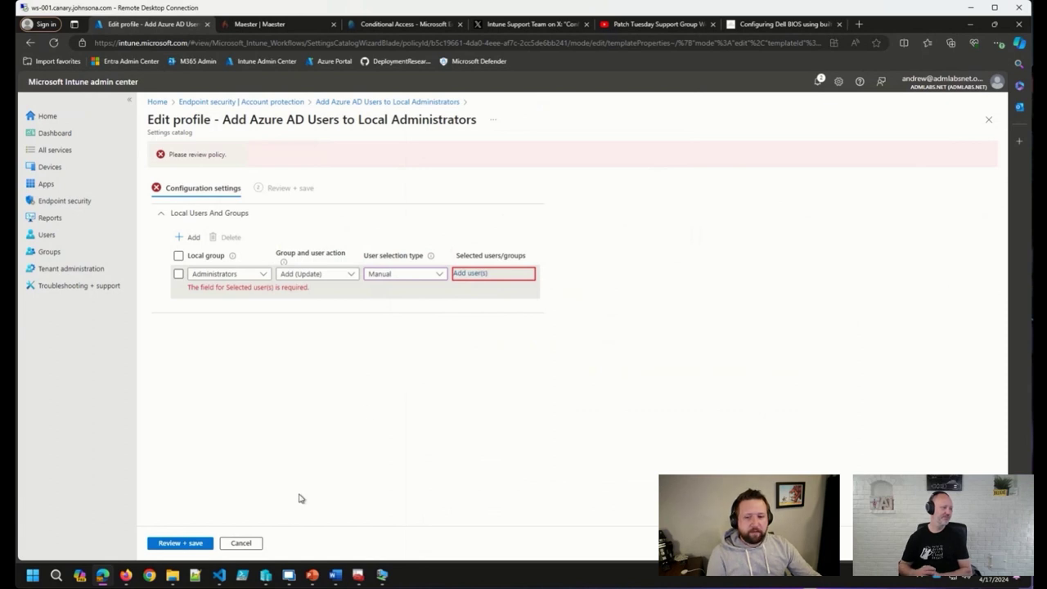
left_click(242, 543)
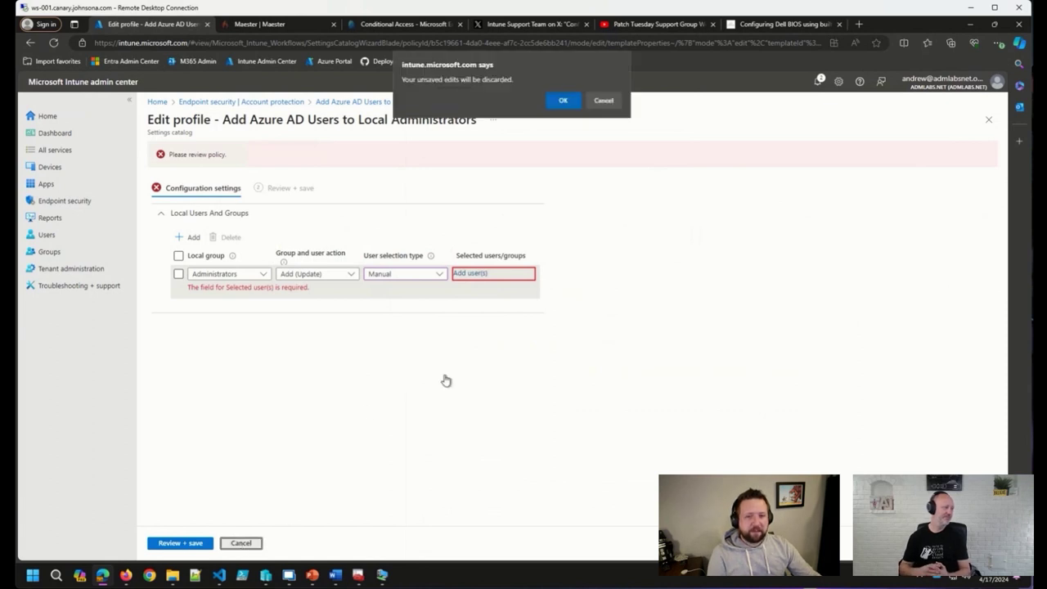
left_click(562, 101)
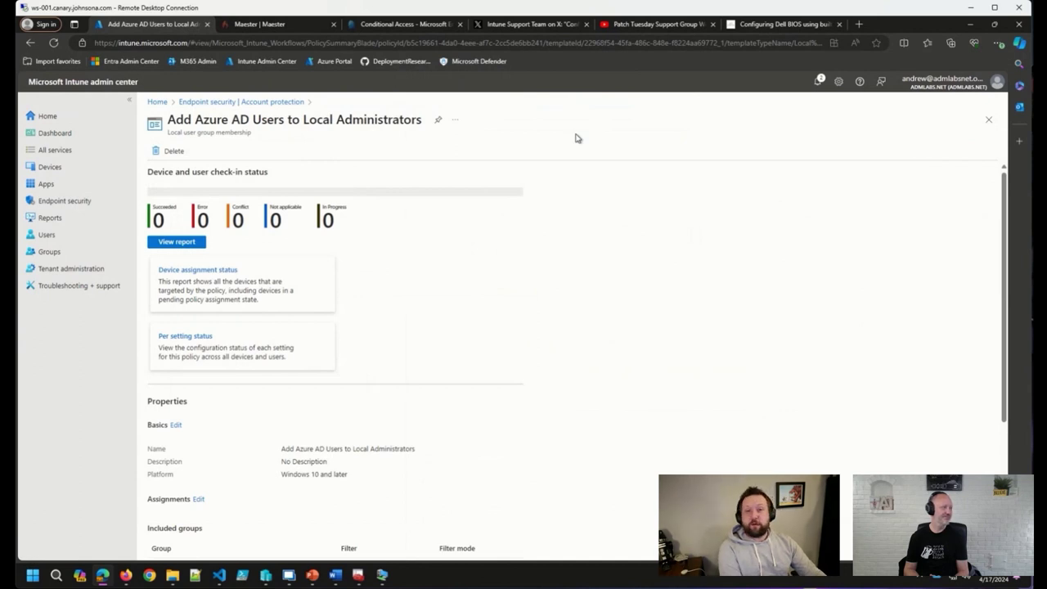